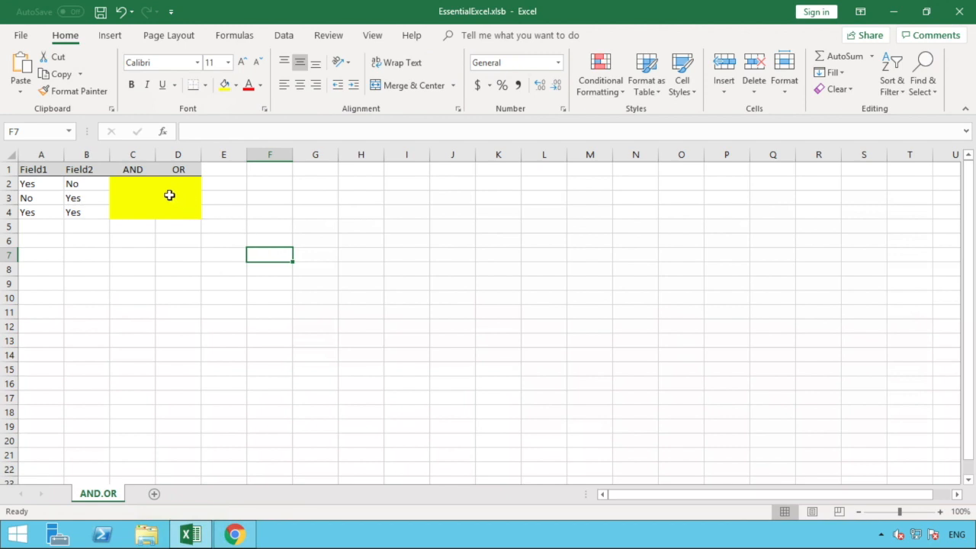
Enter the formula =AND(A2="Yes",B2="Yes") in cell C2
left_click(145, 185)
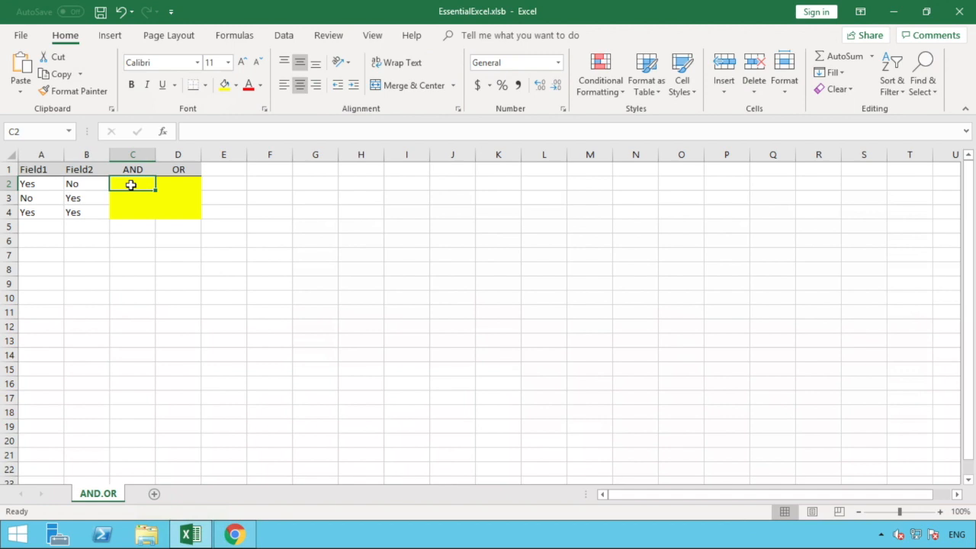
type("=AND")
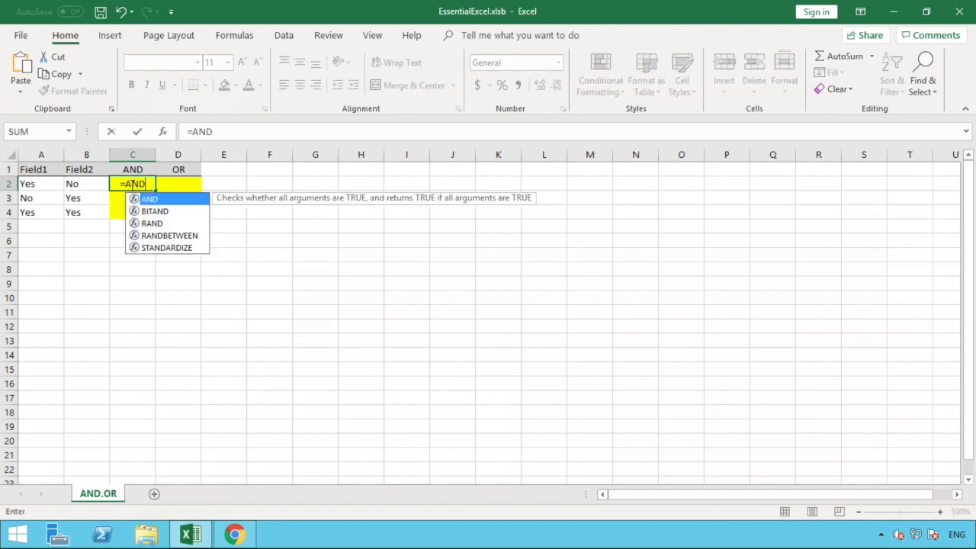
type("(")
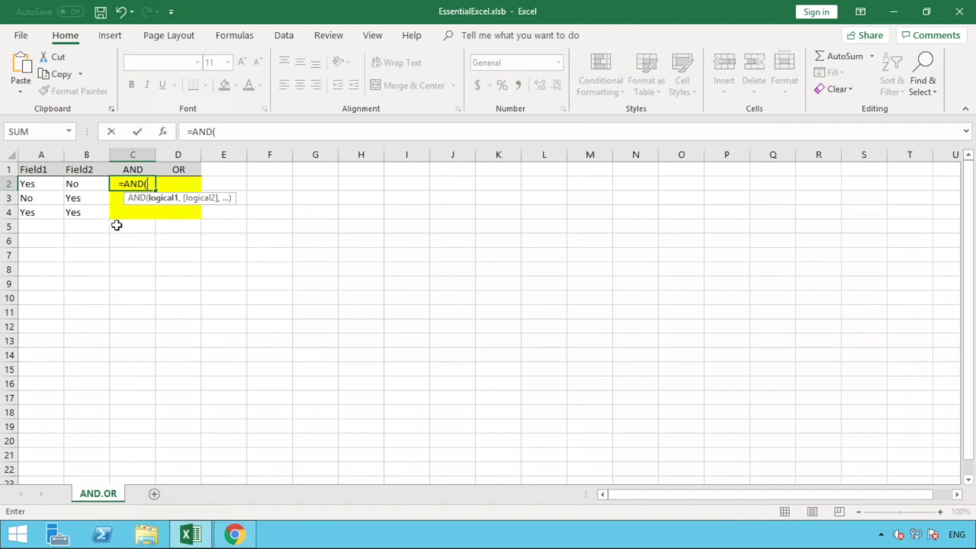
left_click(45, 184)
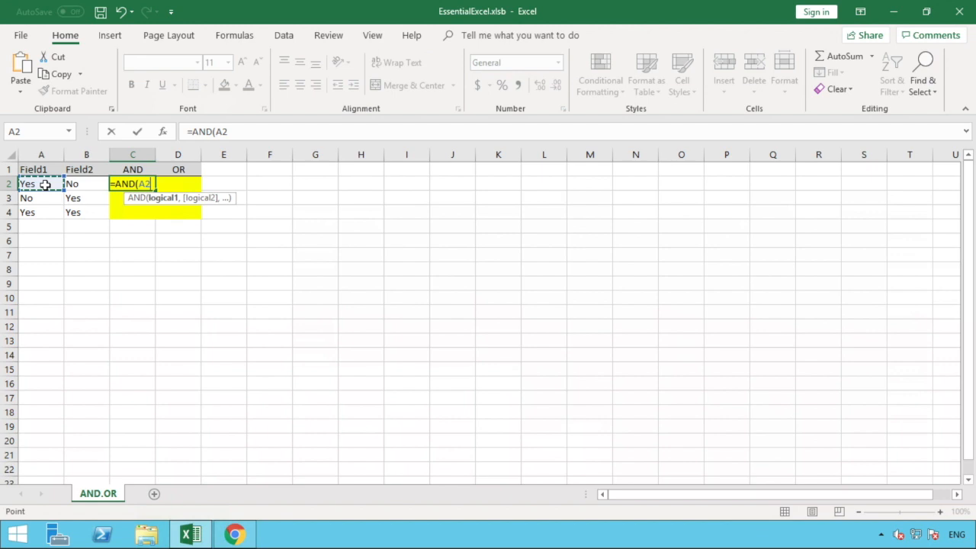
type("=\"Yes")
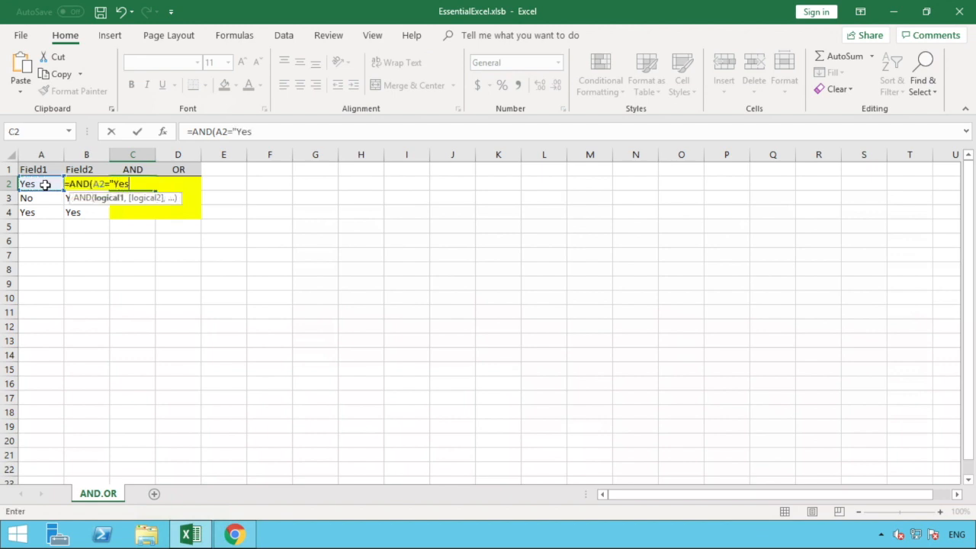
type("\",")
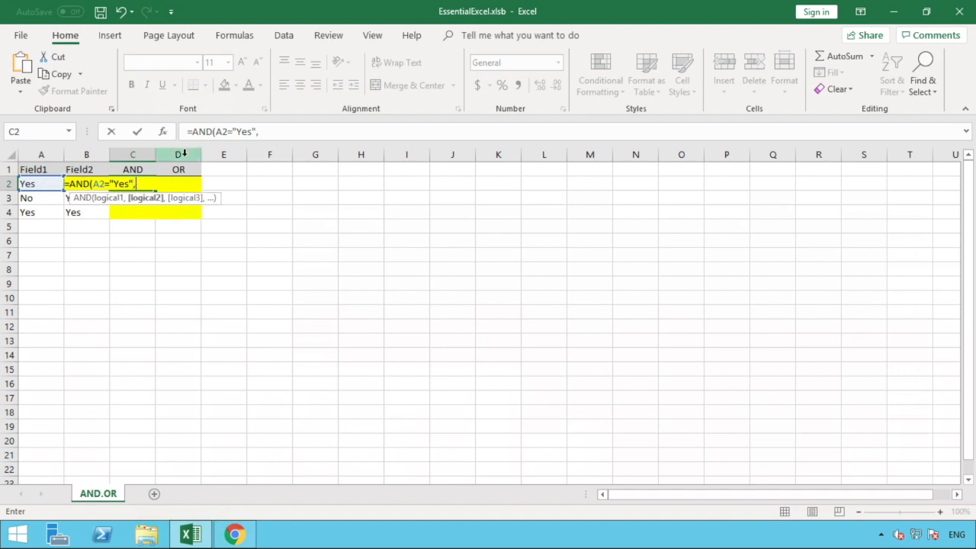
left_click(344, 133)
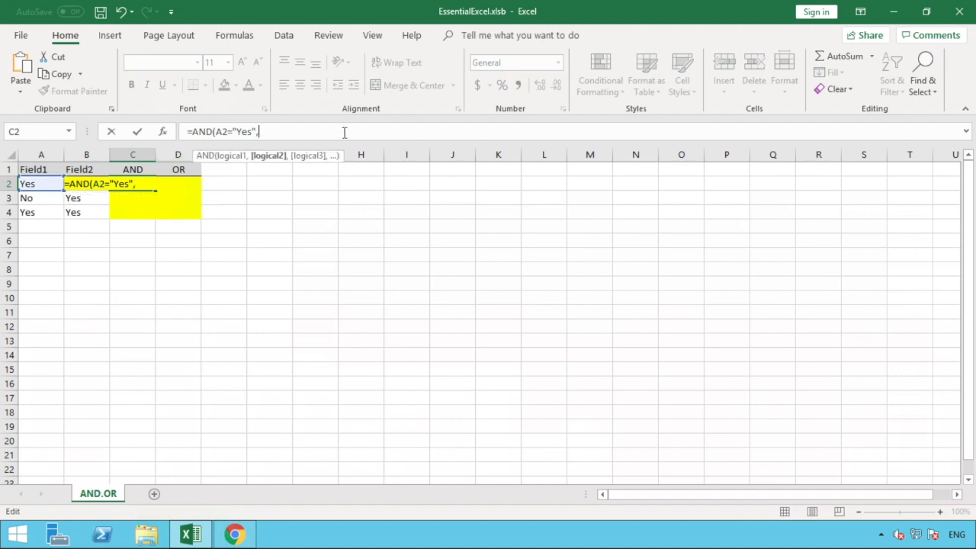
type("B2")
type("=\"")
type("Yes\"")
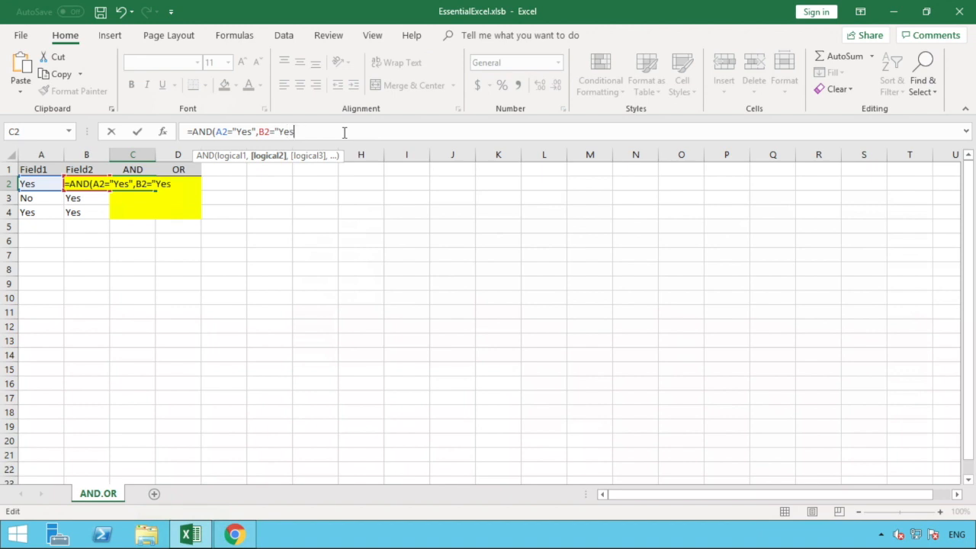
type(")")
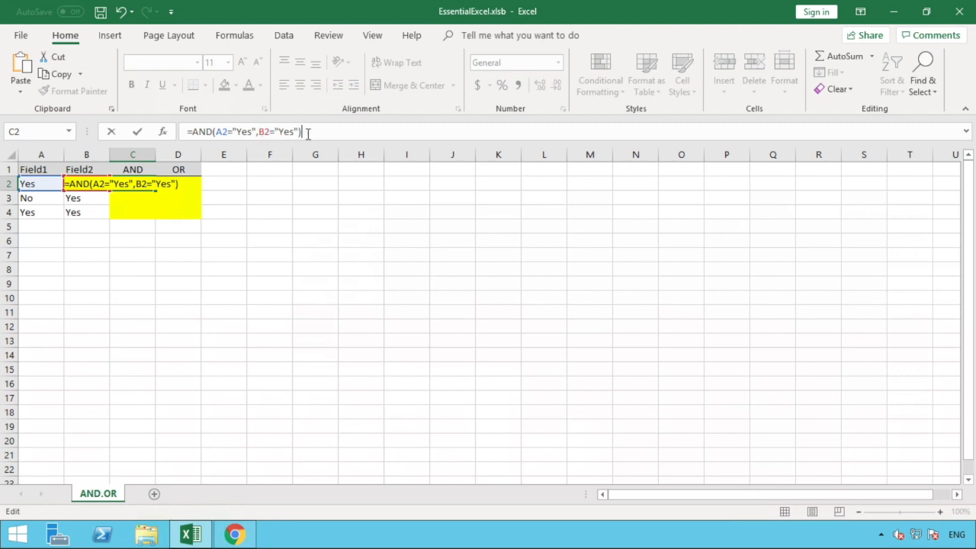
key("Return")
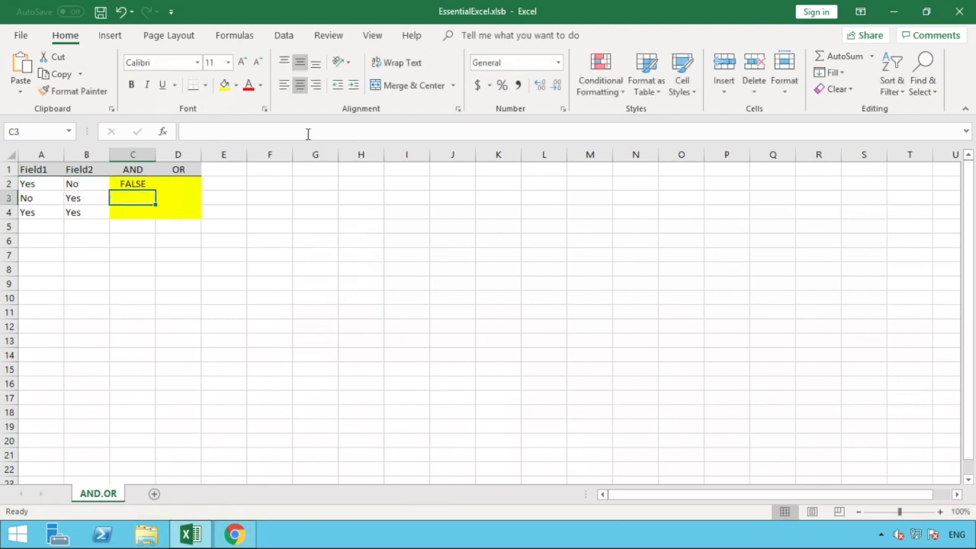
Copy the AND formula from C2 down through C4 and check each row's result against its Field1 and Field2 values
left_click(152, 183)
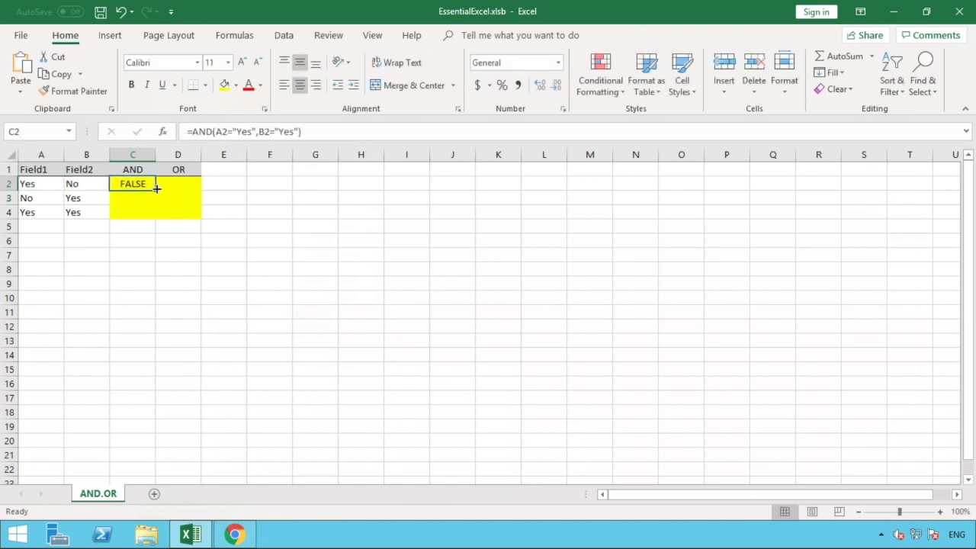
left_click_drag(153, 187, 147, 217)
left_click(130, 232)
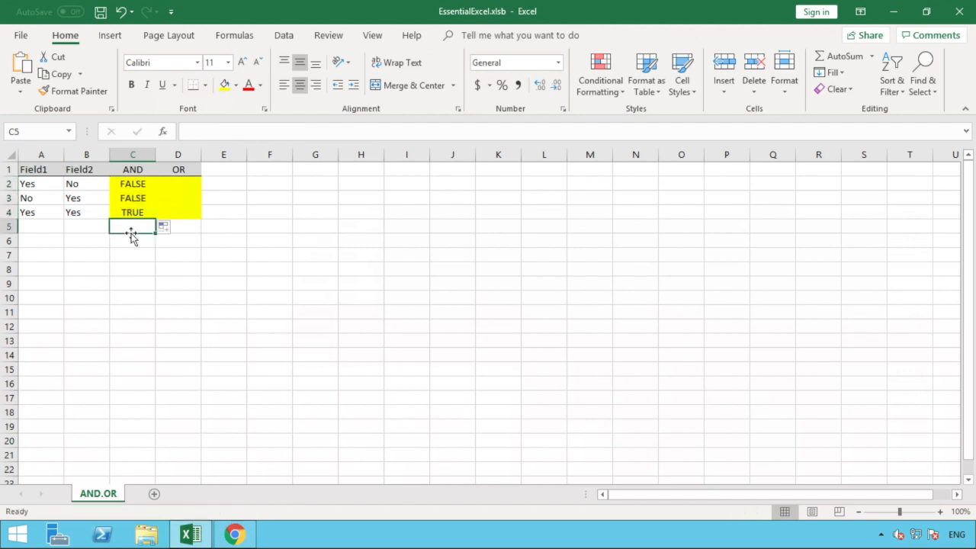
left_click(125, 185)
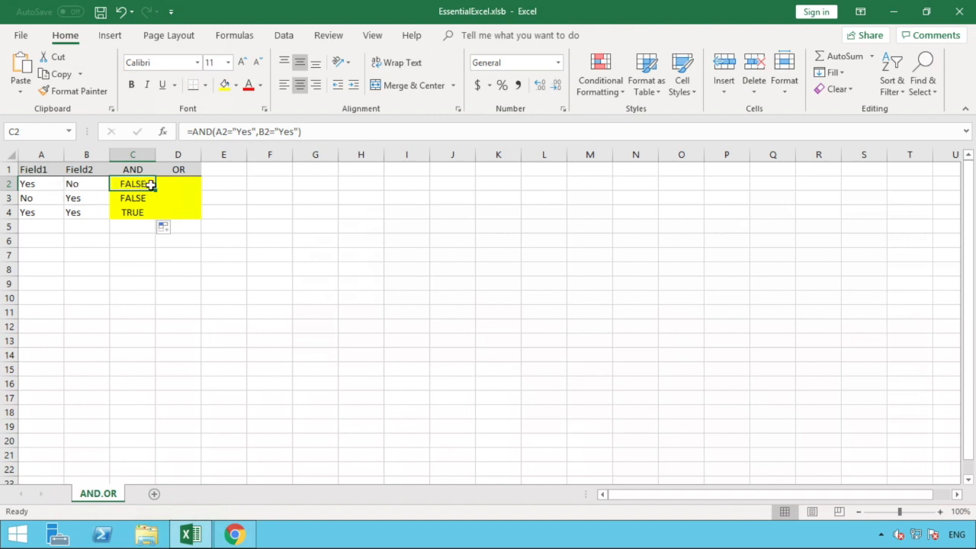
left_click(37, 198)
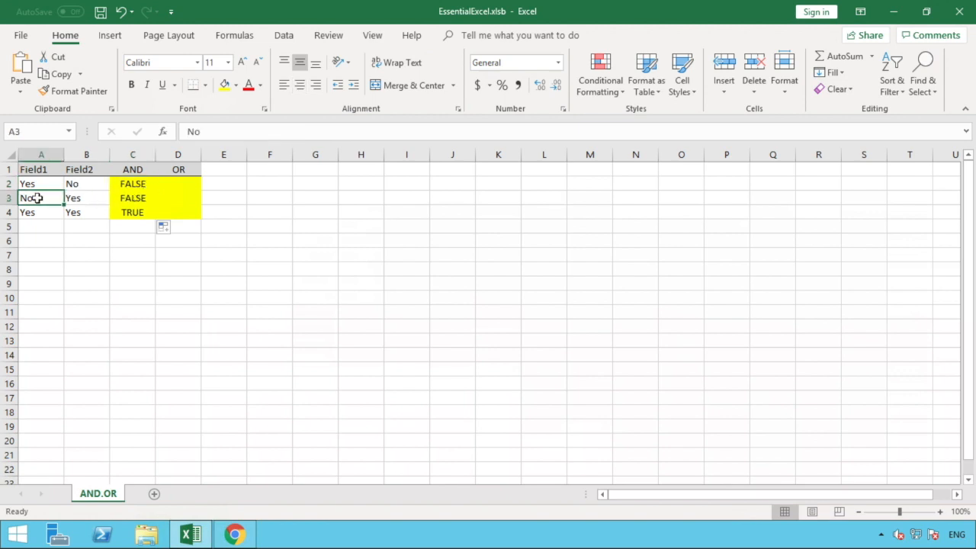
left_click(73, 196)
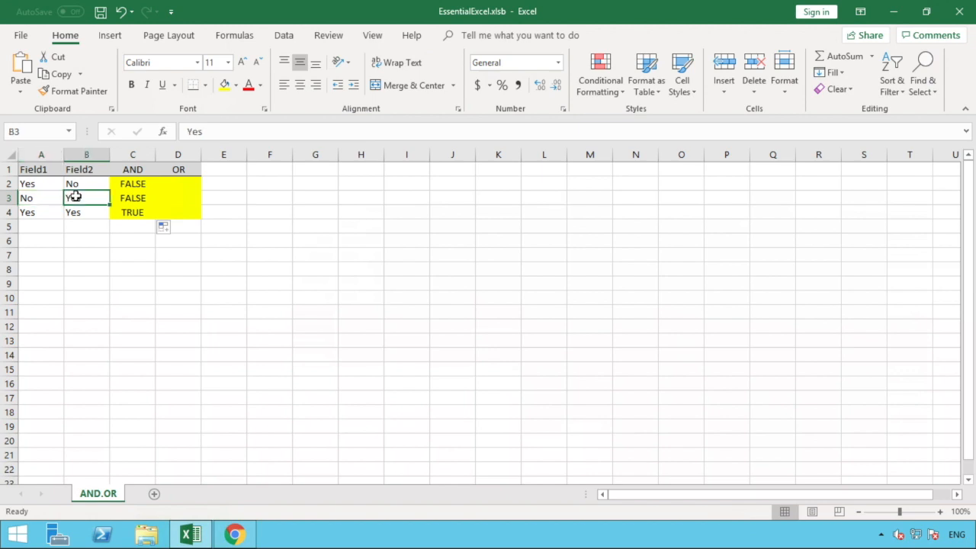
left_click(127, 197)
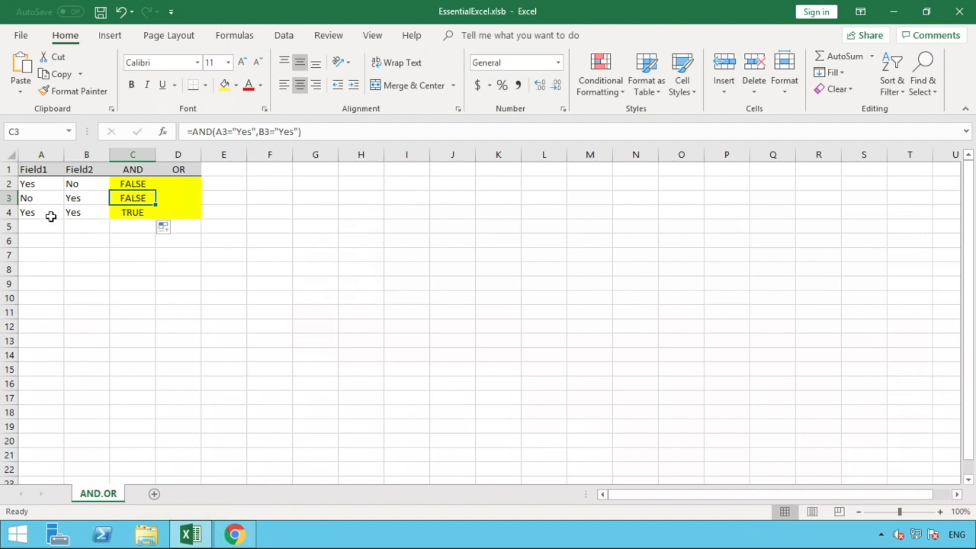
left_click(8, 213)
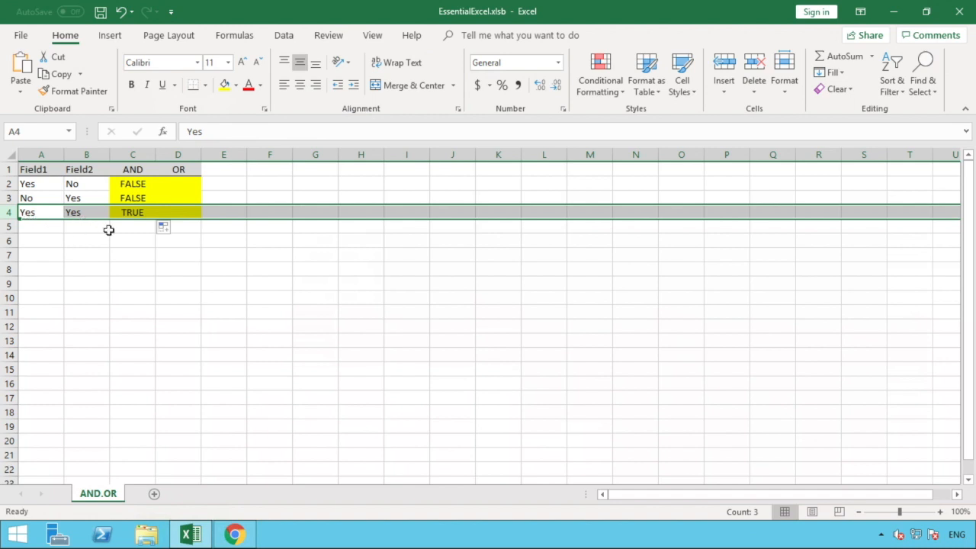
Change the second condition of the C4 formula to B4="No" and copy the revised formula up through C2
left_click(140, 214)
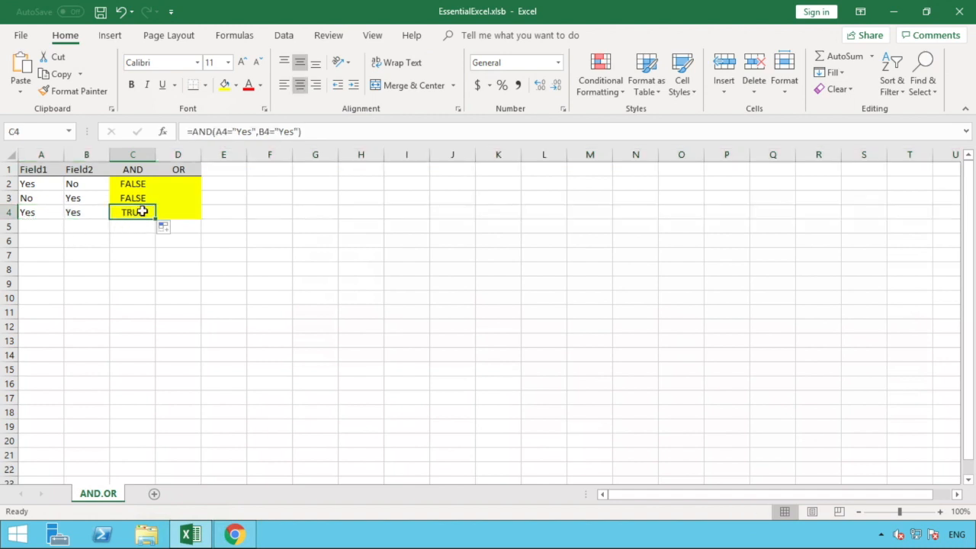
left_click(287, 132)
double_click(283, 132)
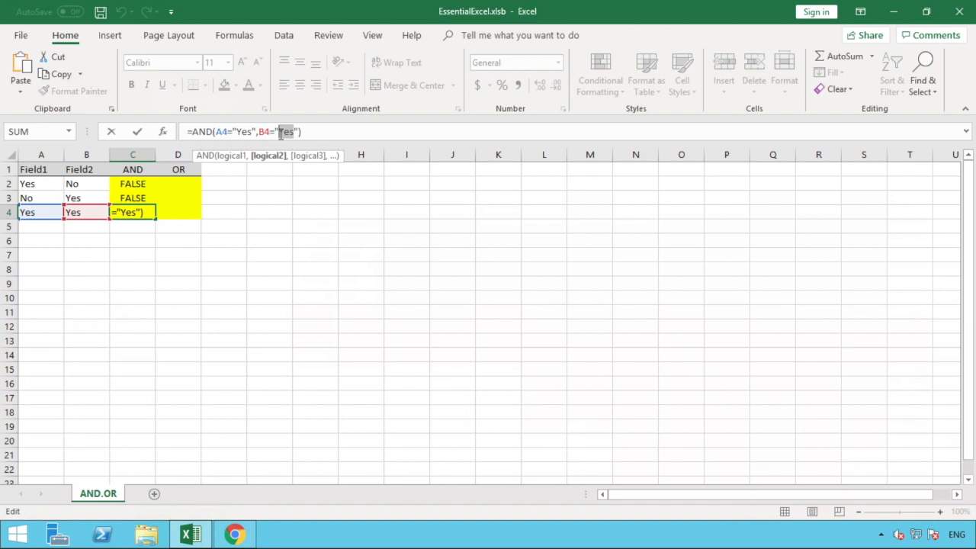
type("N")
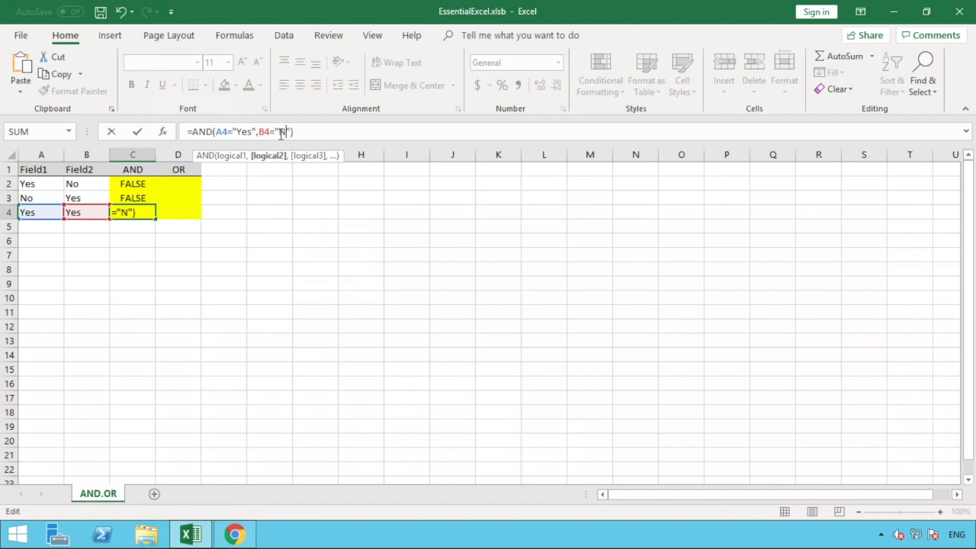
type("o")
key("Return")
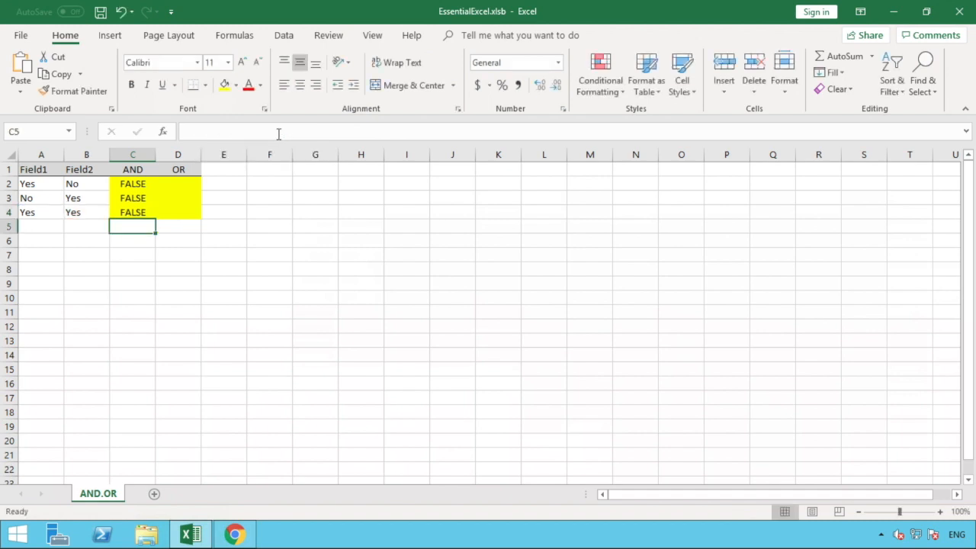
left_click(145, 212)
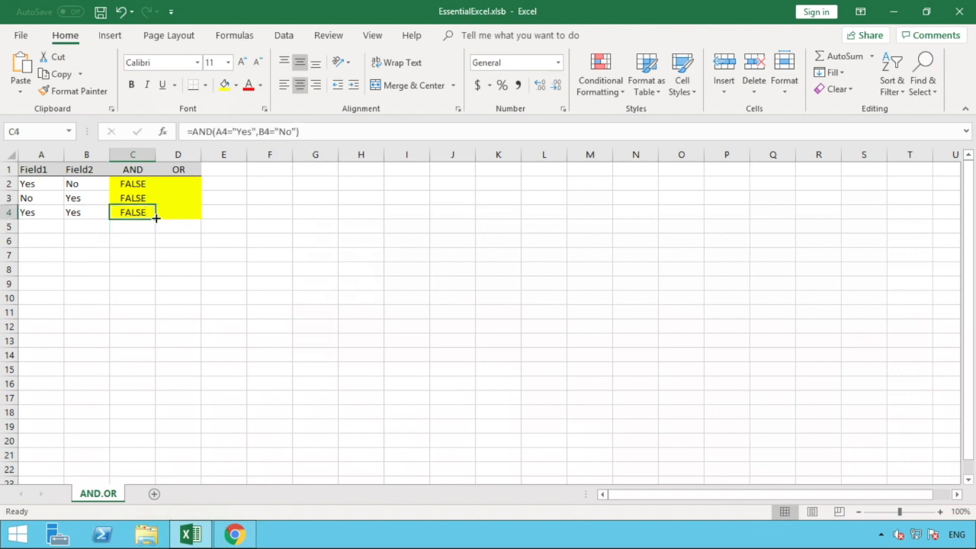
left_click_drag(157, 214, 151, 184)
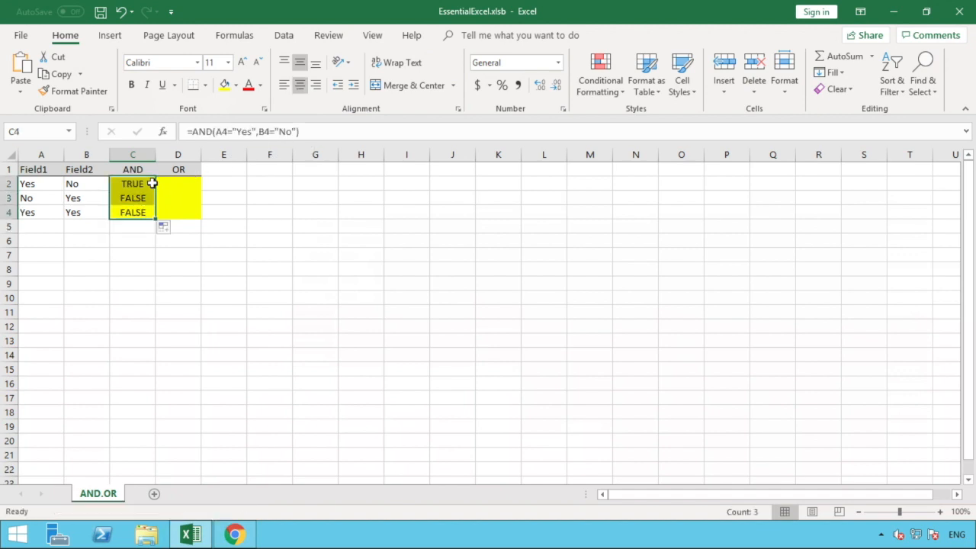
Examine the revised AND formulas in C2 through C4 against the Field1 and Field2 values of their rows
left_click(144, 199)
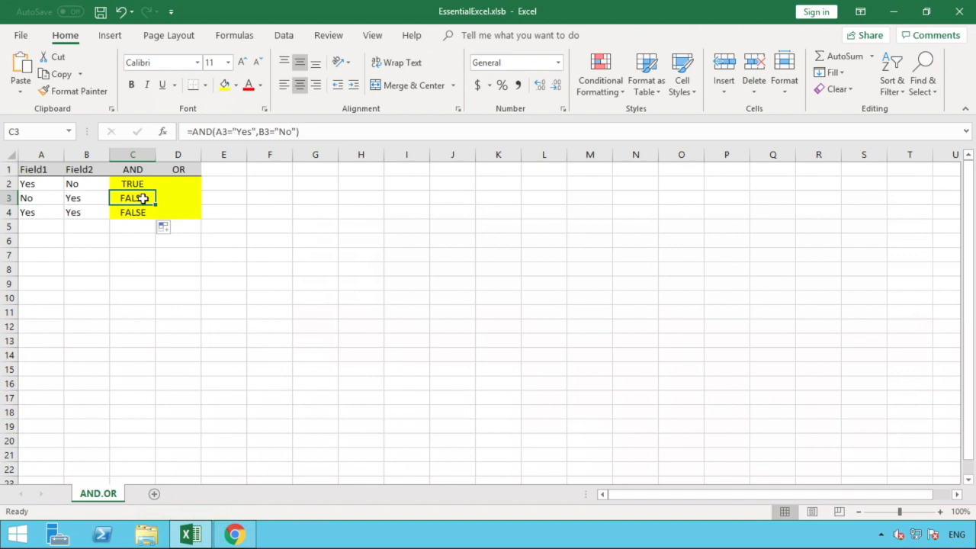
left_click(126, 212)
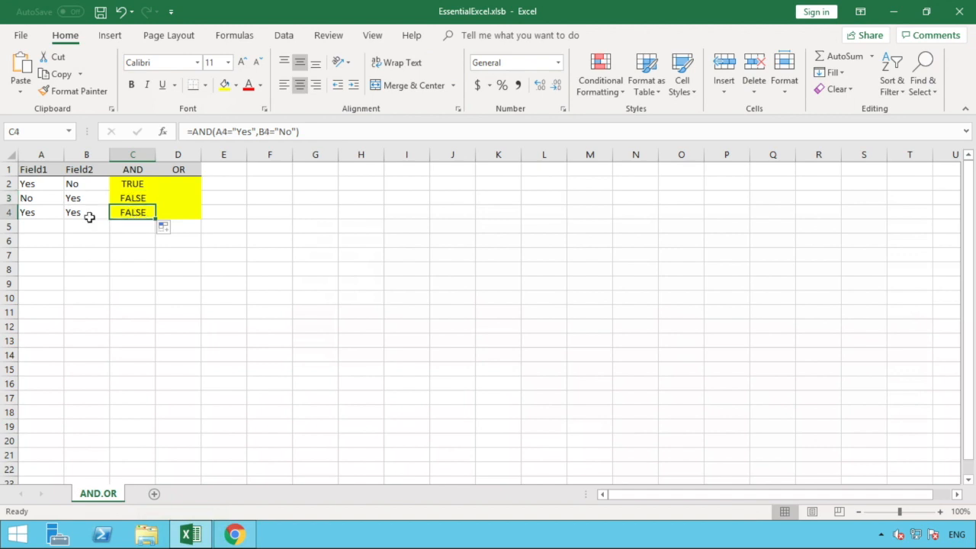
left_click(132, 198)
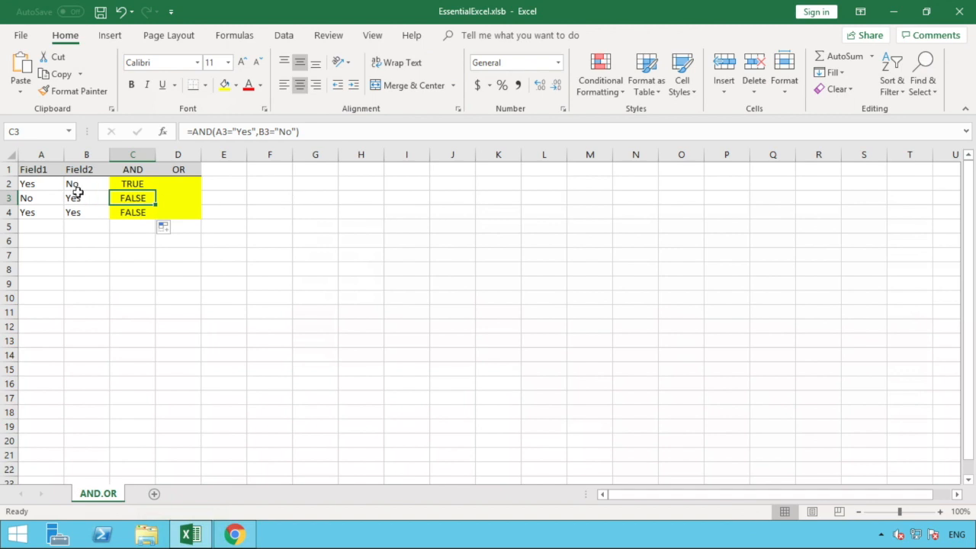
left_click(9, 184)
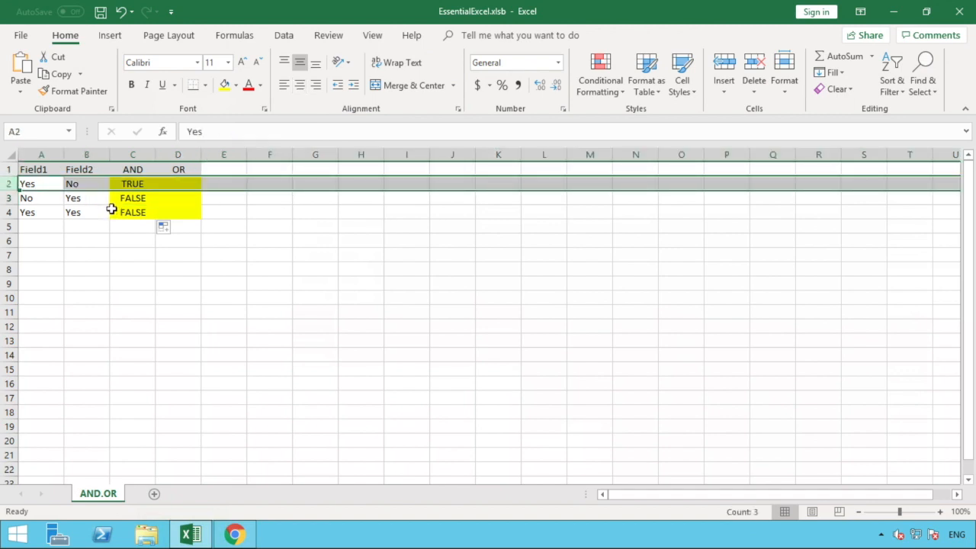
left_click(48, 184)
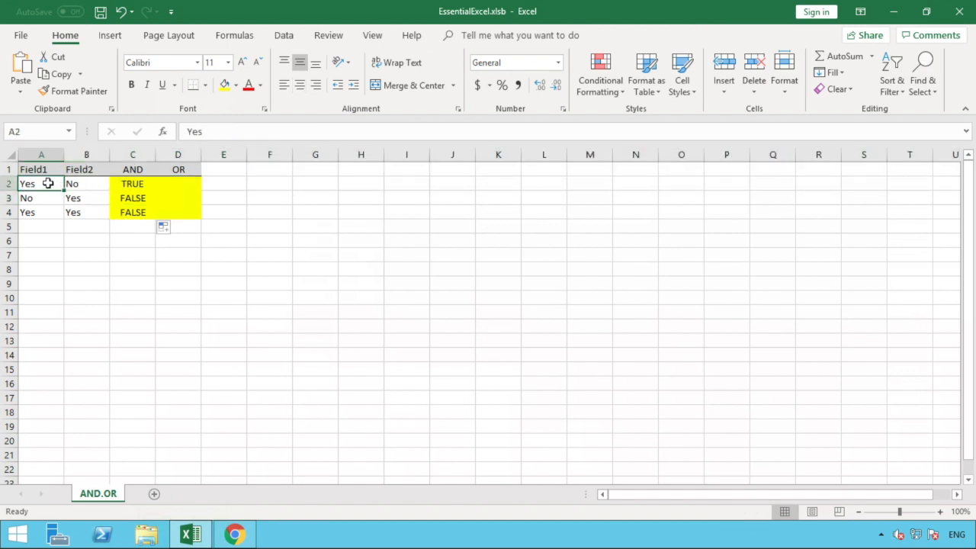
left_click(74, 185)
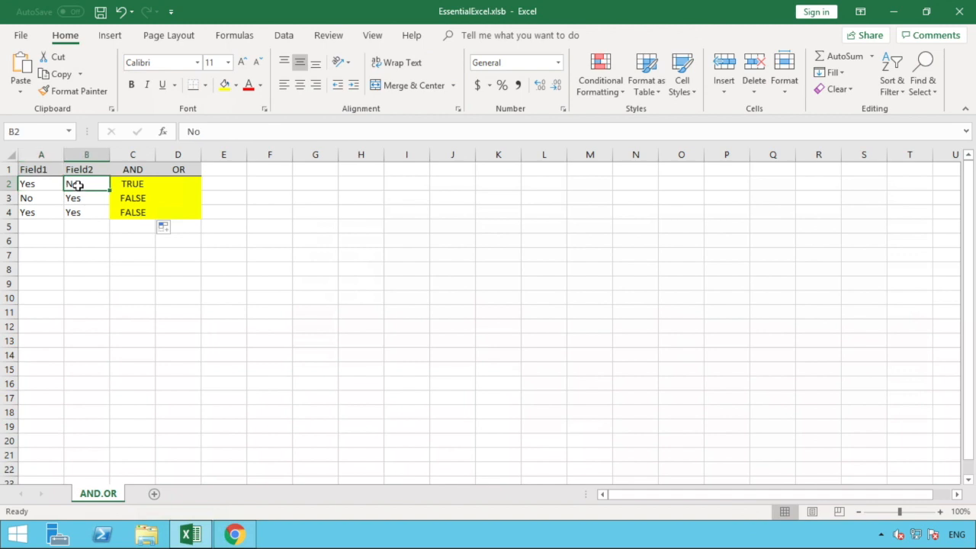
left_click(136, 183)
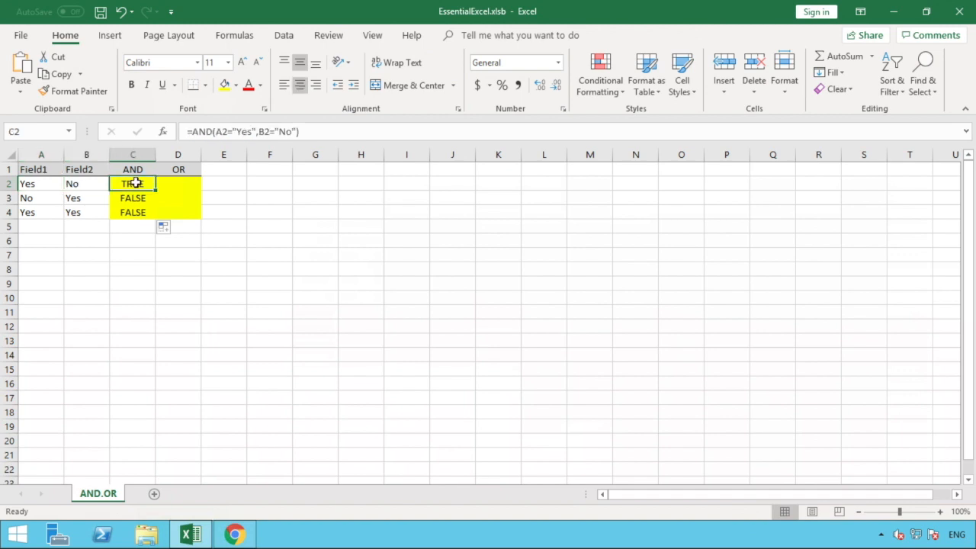
Enter the formula =OR(A2="Yes",B2="Yes") in cell D2
left_click(193, 183)
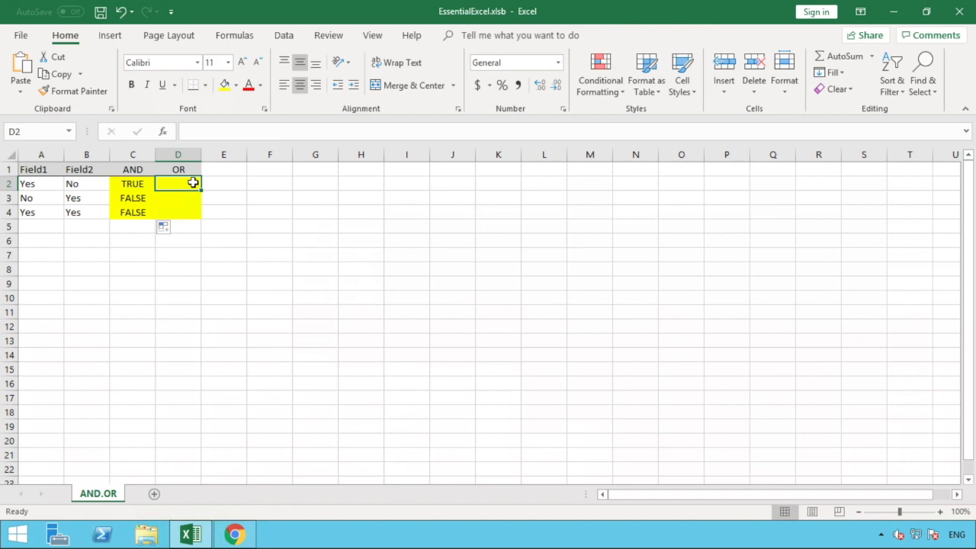
type("=")
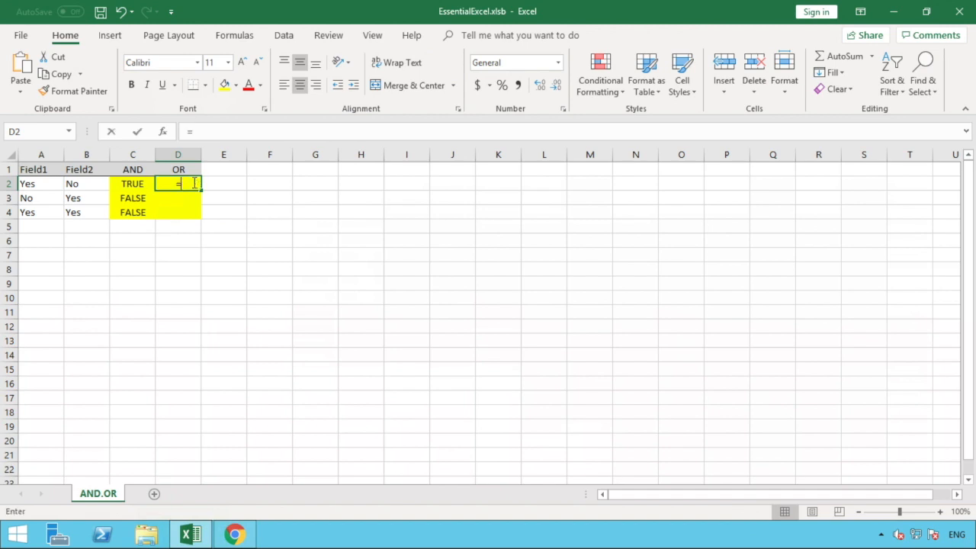
type("O")
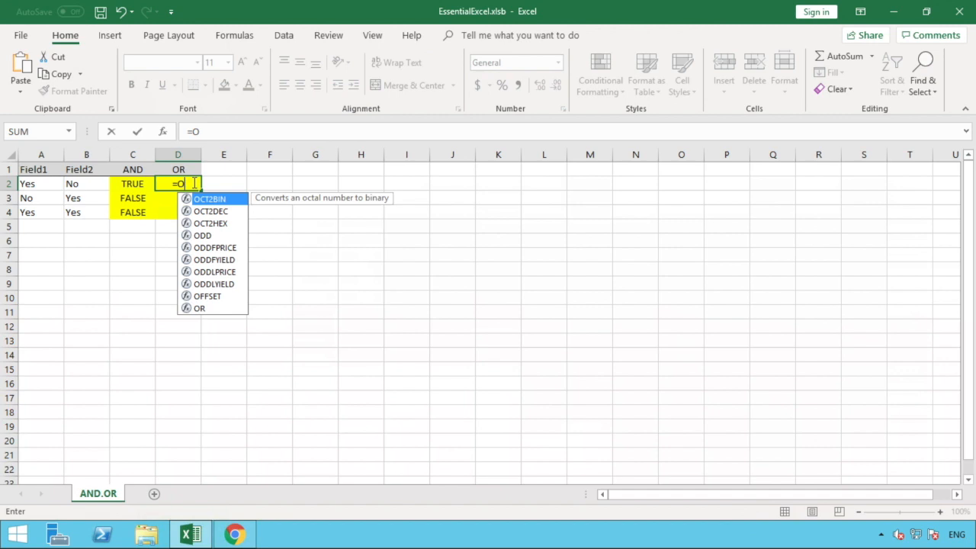
type("R")
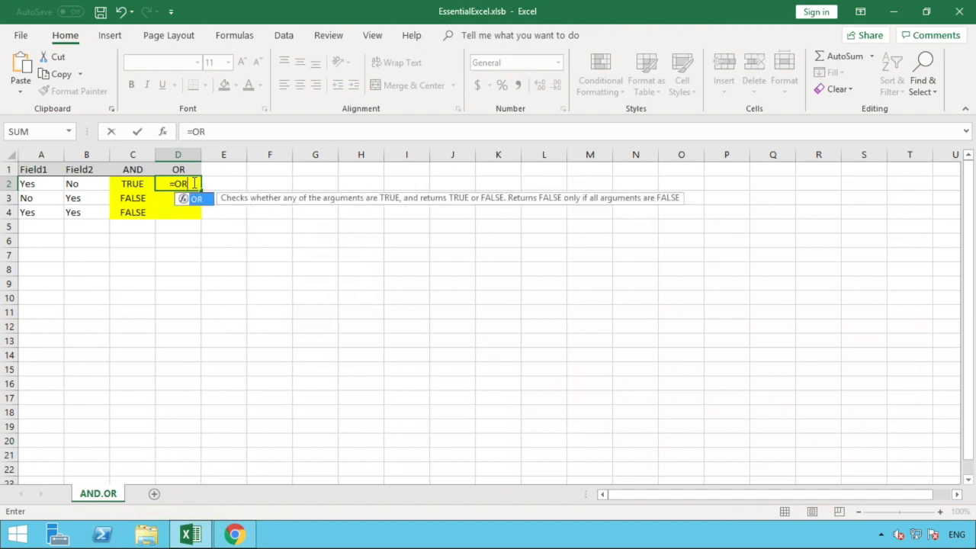
type("(")
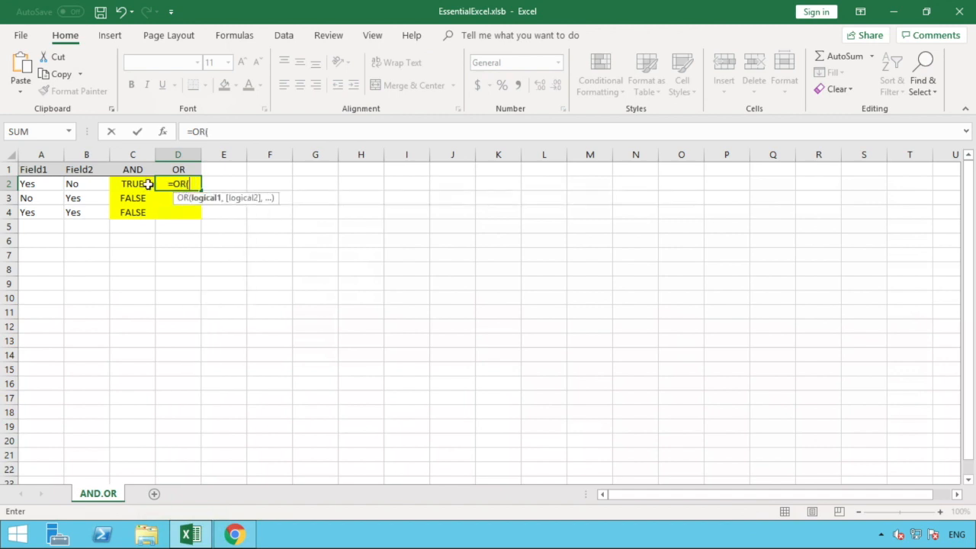
left_click(47, 185)
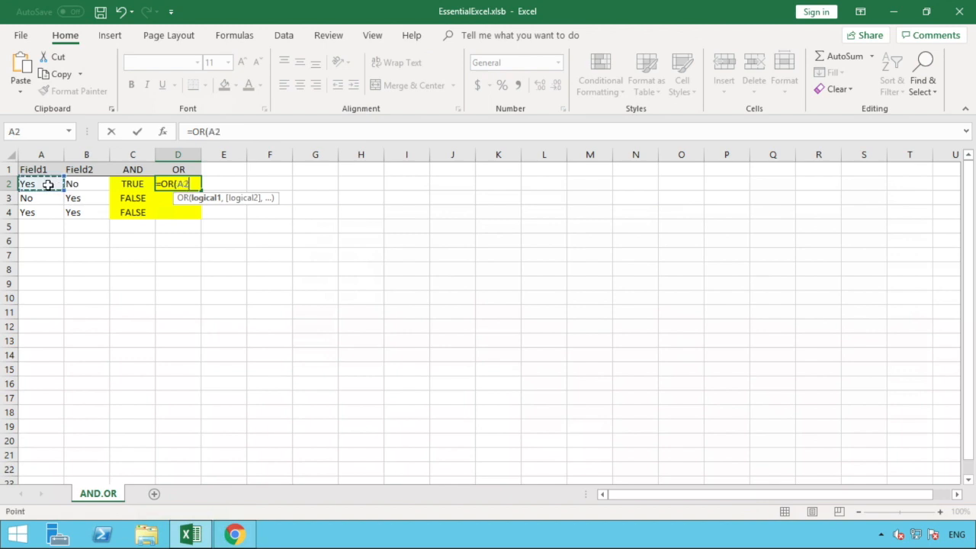
type("=")
type("\"Y")
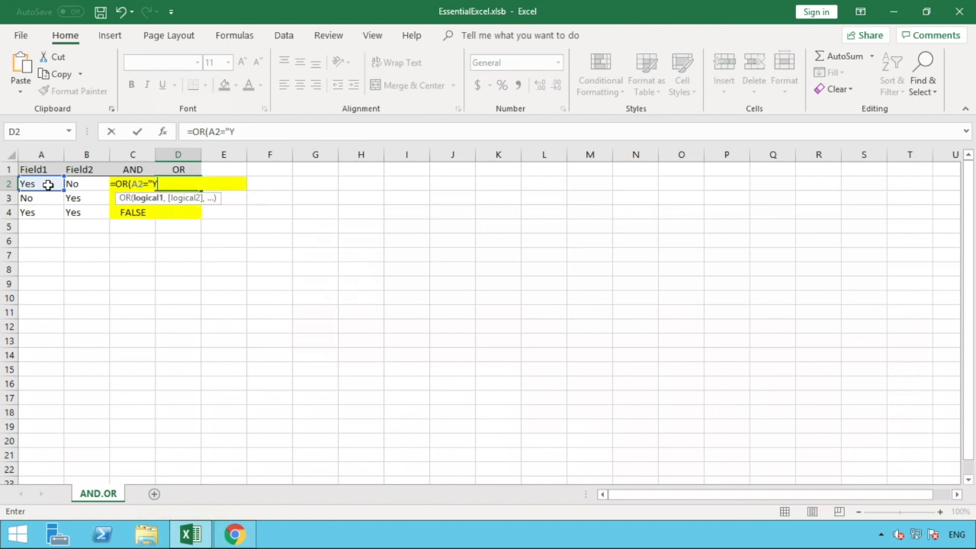
type("es\",")
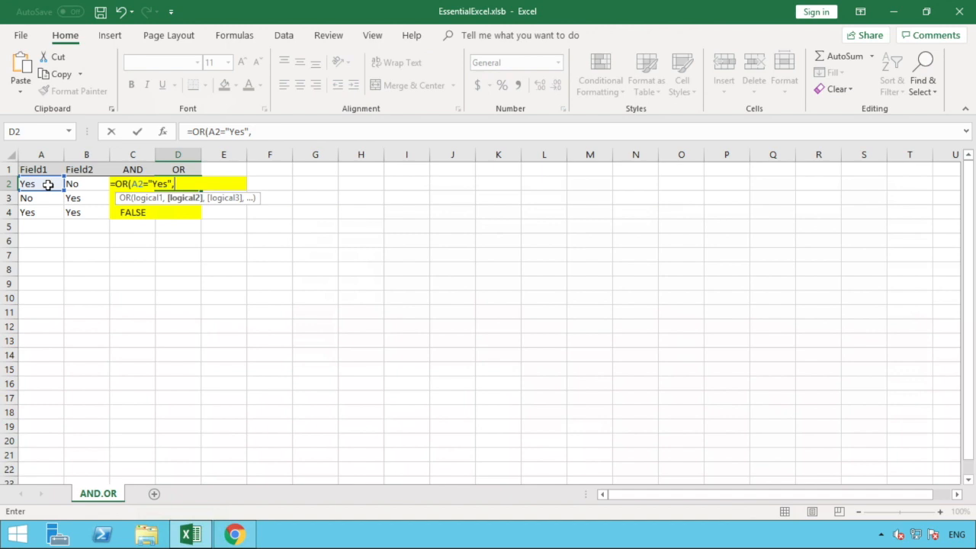
left_click(77, 184)
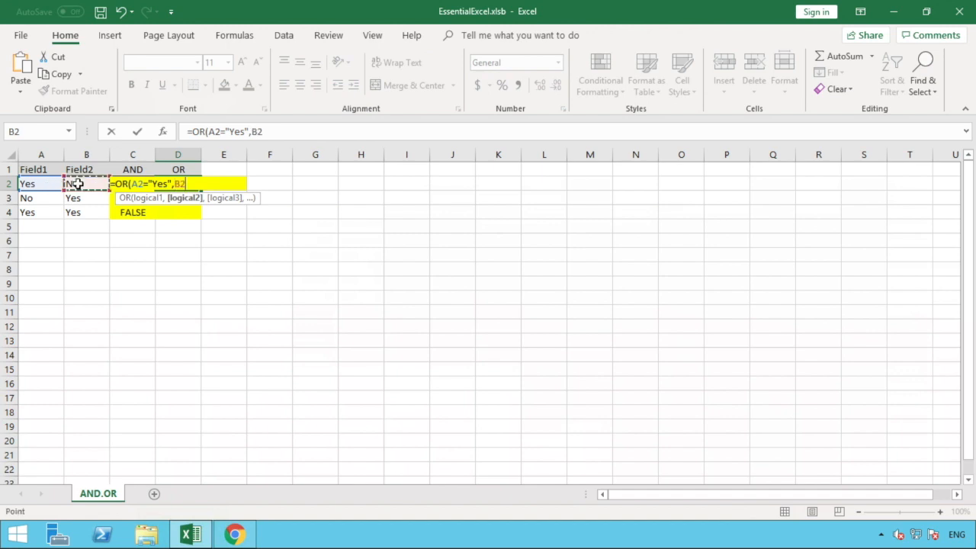
type("=\"Yes")
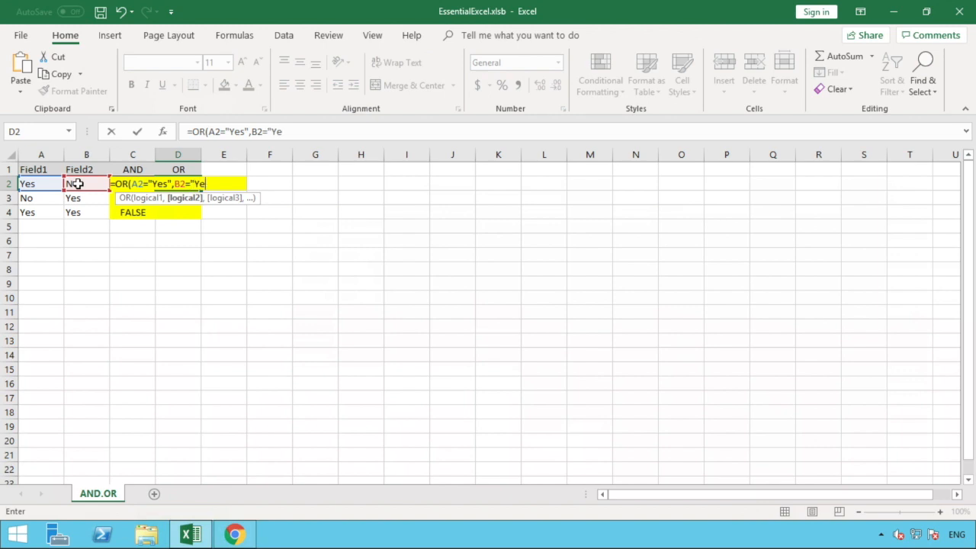
type("\")")
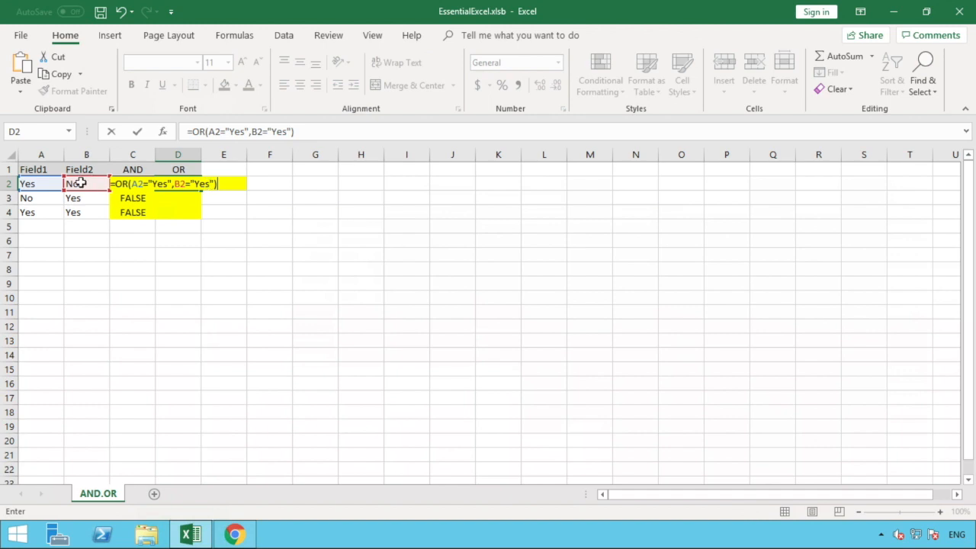
key("Return")
Copy the OR formula from D2 down through D4 and compare the OR and AND formulas in row 2
left_click(197, 184)
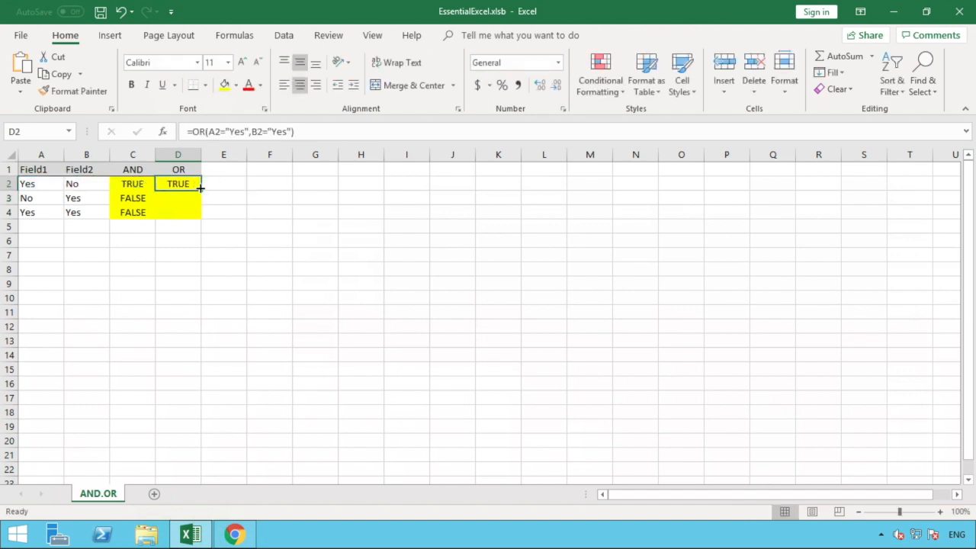
left_click_drag(200, 187, 199, 220)
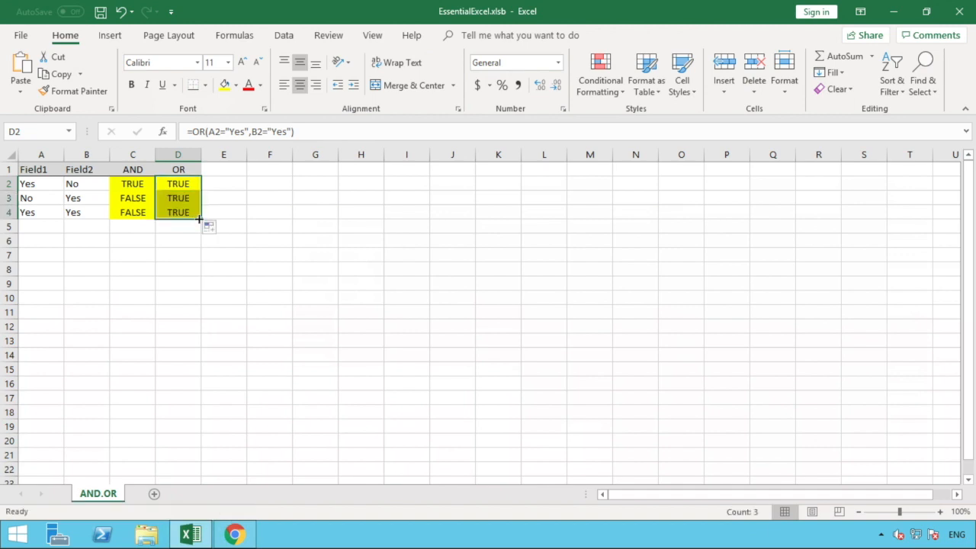
left_click(205, 199)
left_click(196, 199)
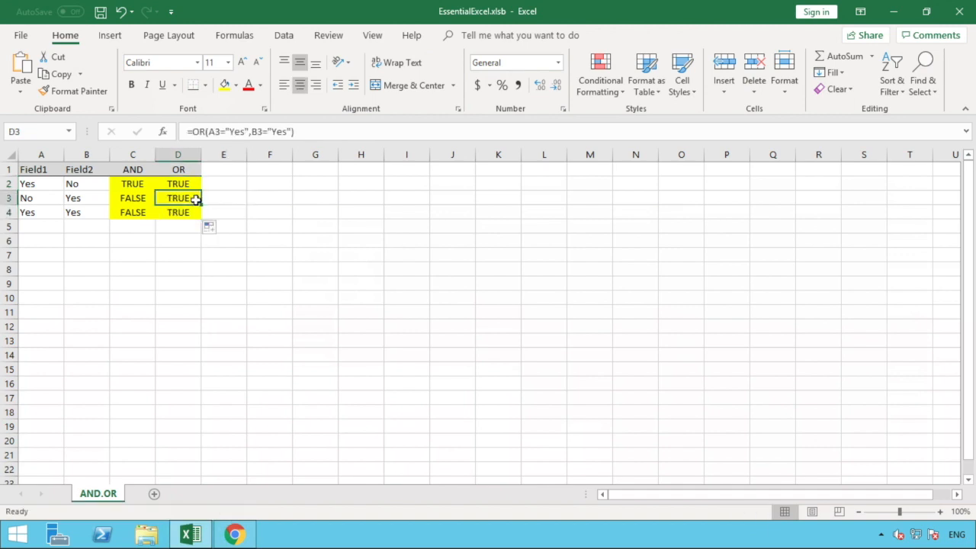
left_click(196, 186)
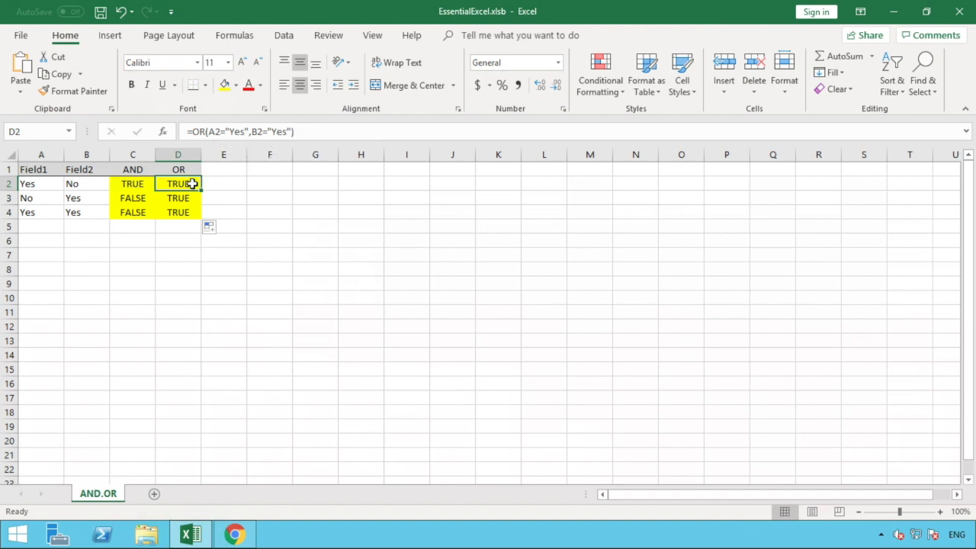
left_click(135, 181)
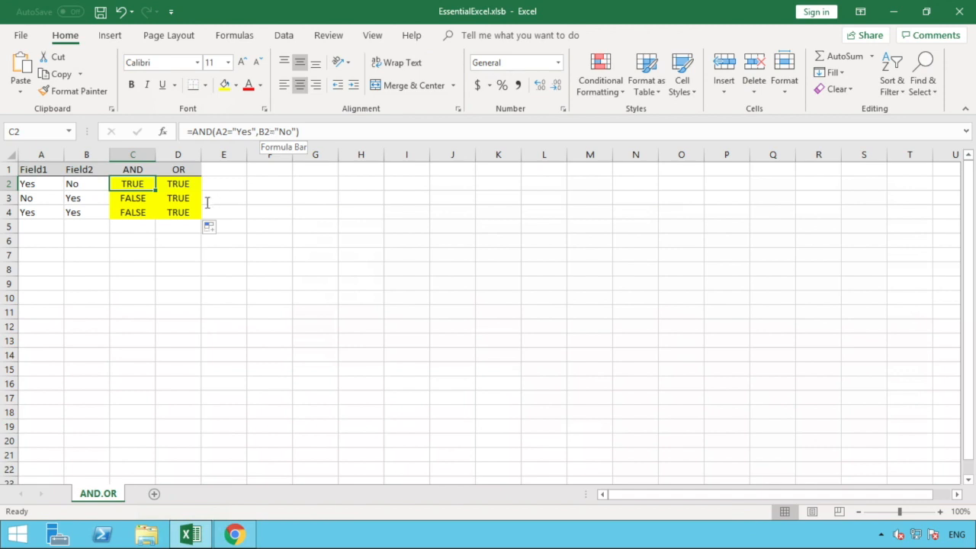
Change the second condition of the D2 formula to B2="No" and copy the revised formula down through D4
left_click(161, 186)
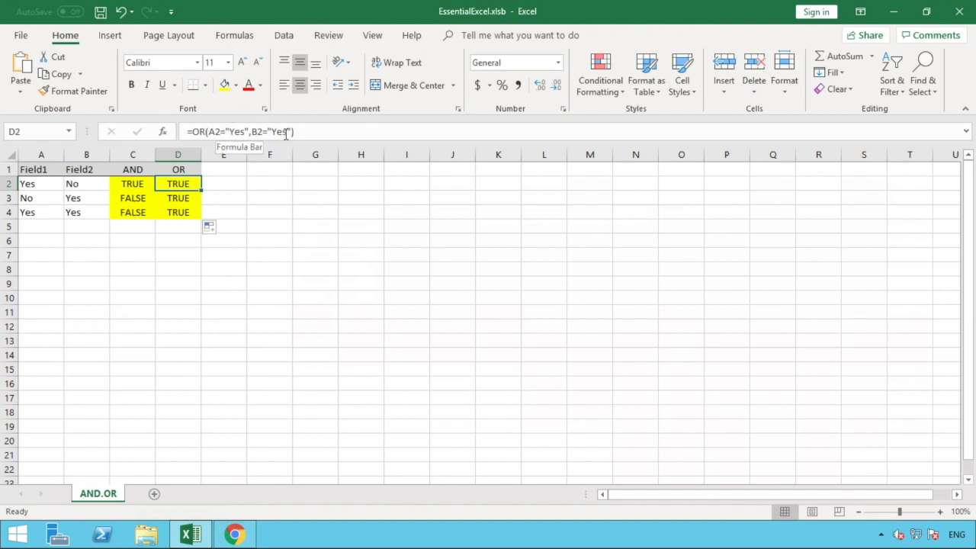
left_click_drag(287, 132, 272, 132)
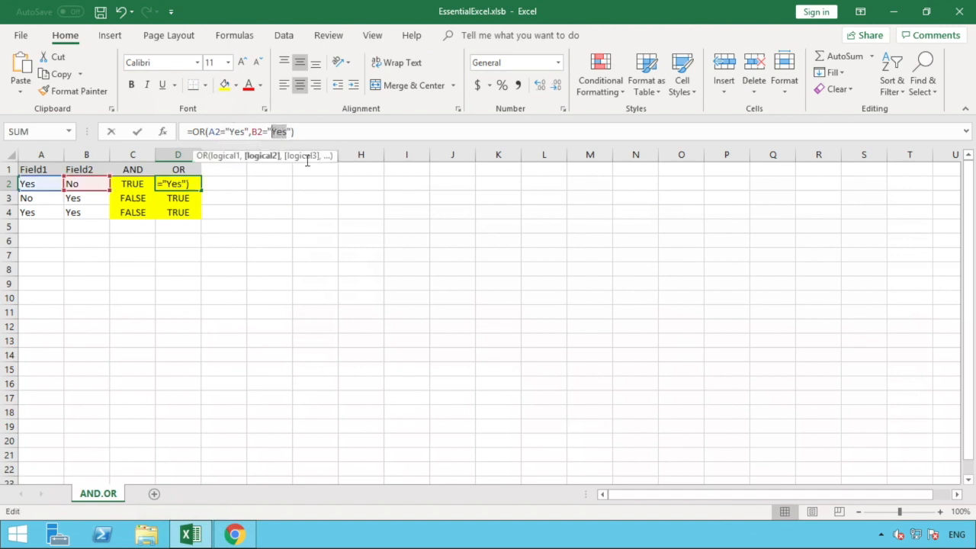
type("No")
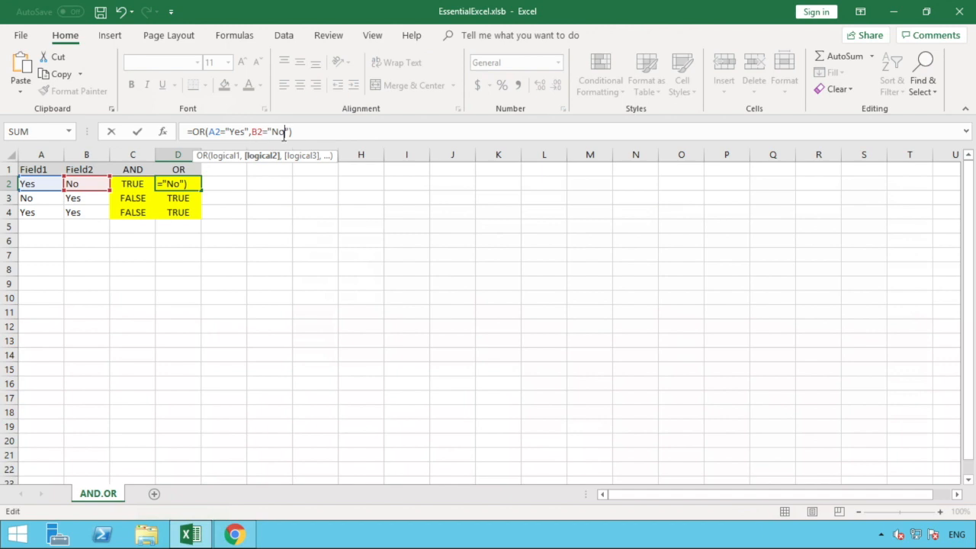
key("Return")
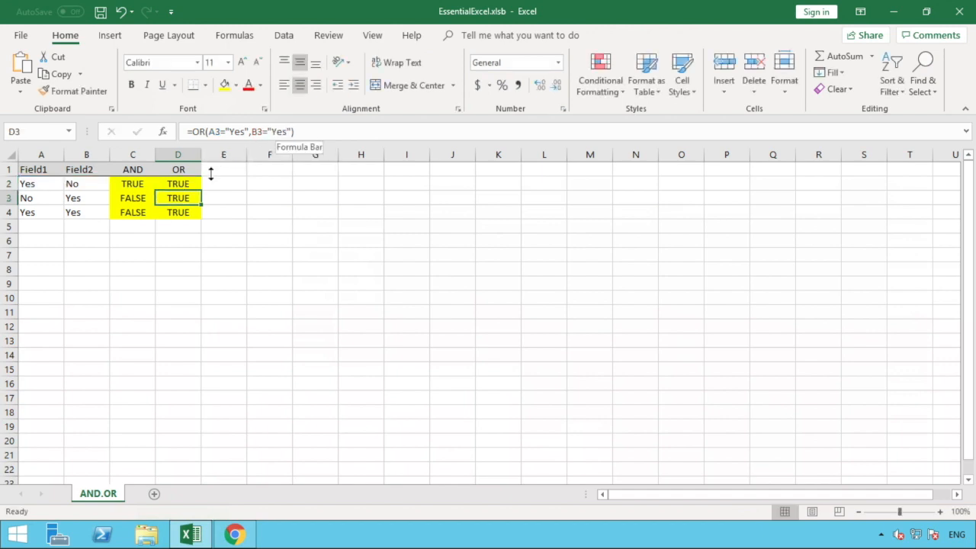
left_click(190, 183)
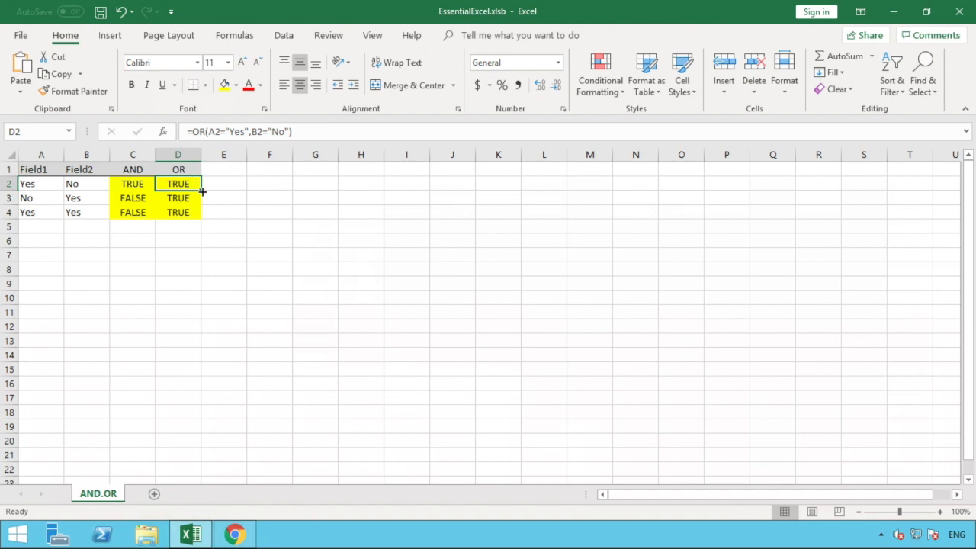
left_click_drag(203, 191, 196, 221)
left_click(196, 239)
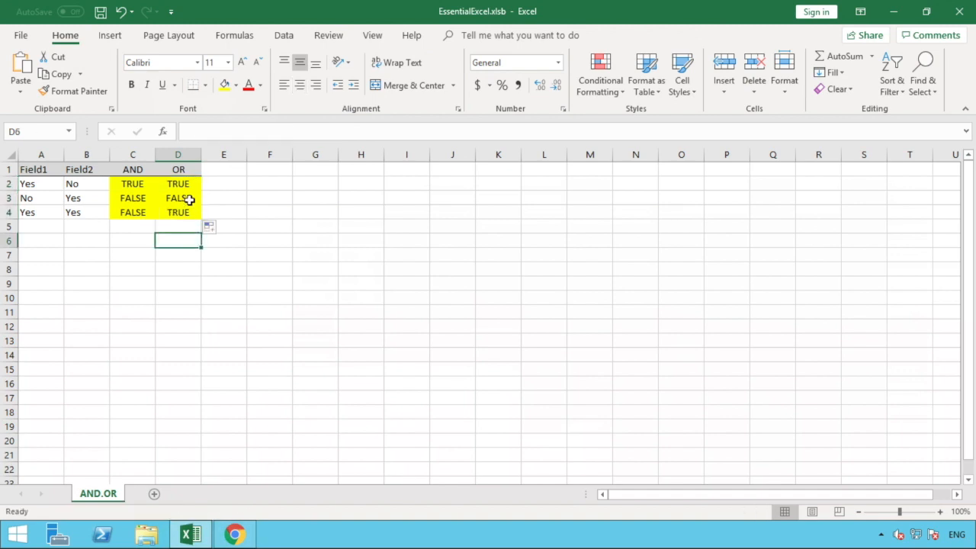
Examine the revised OR formulas in D3 and D4 against the Field1 and Field2 values of their rows
left_click(190, 199)
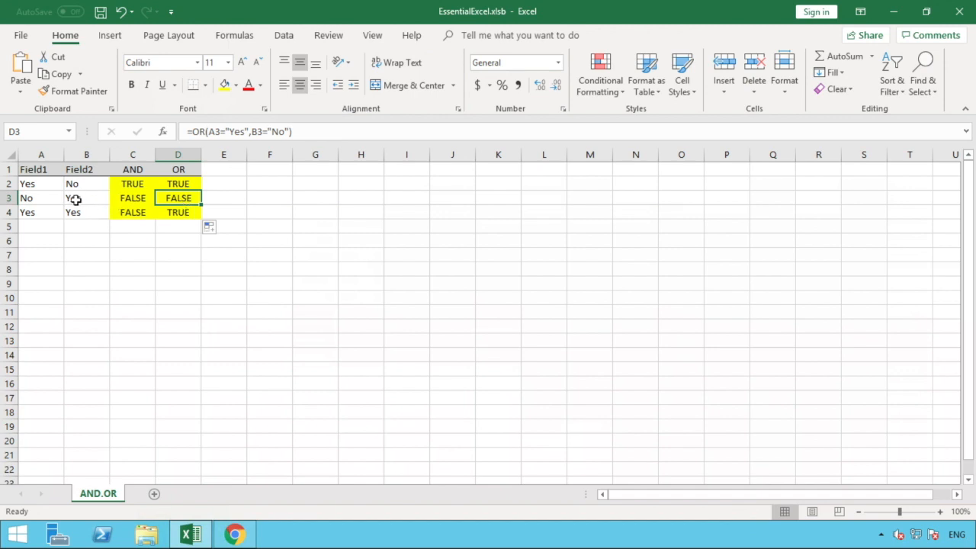
left_click(232, 238)
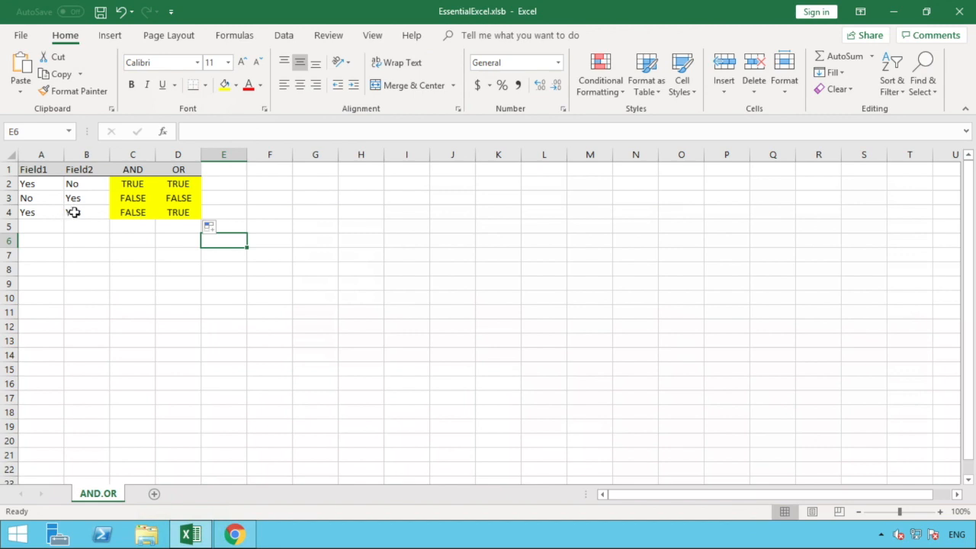
left_click(72, 212)
left_click(49, 213)
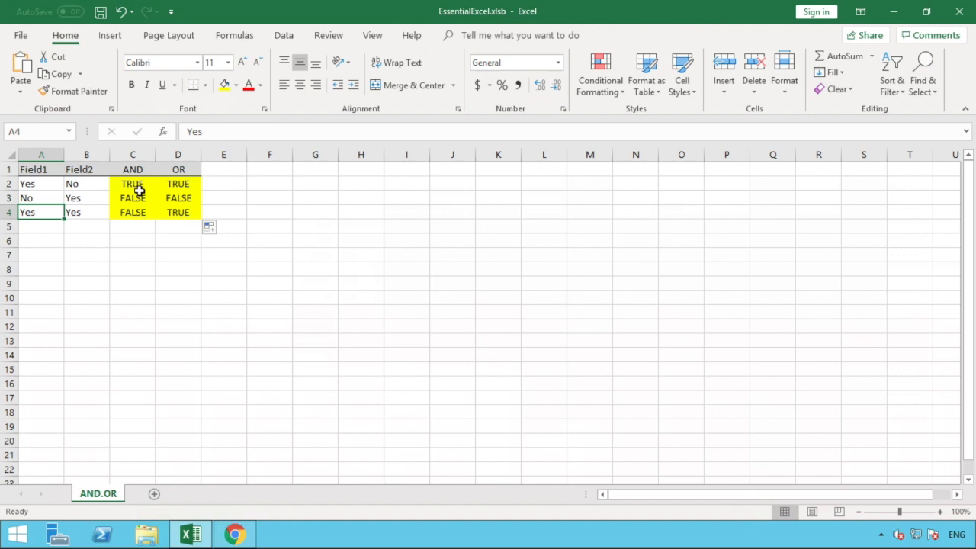
left_click(216, 212)
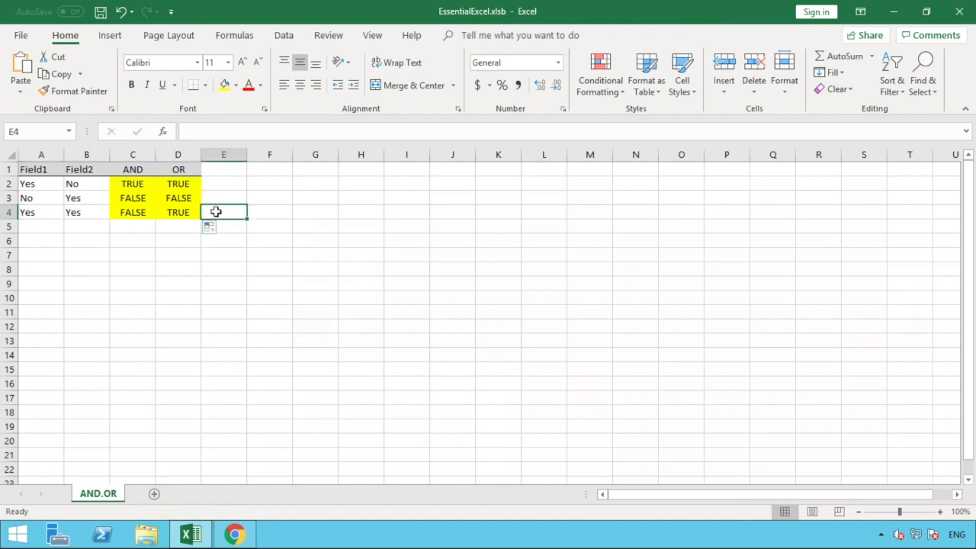
left_click(189, 213)
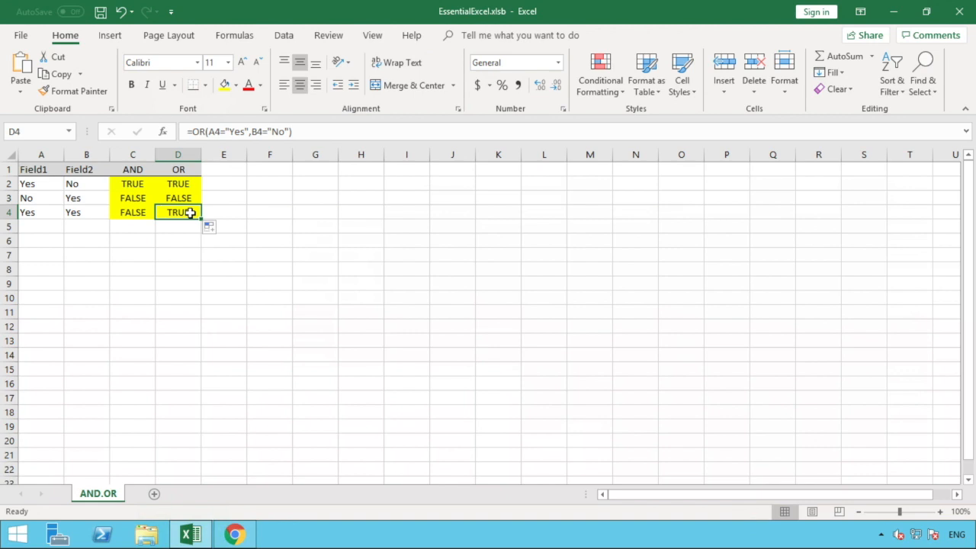